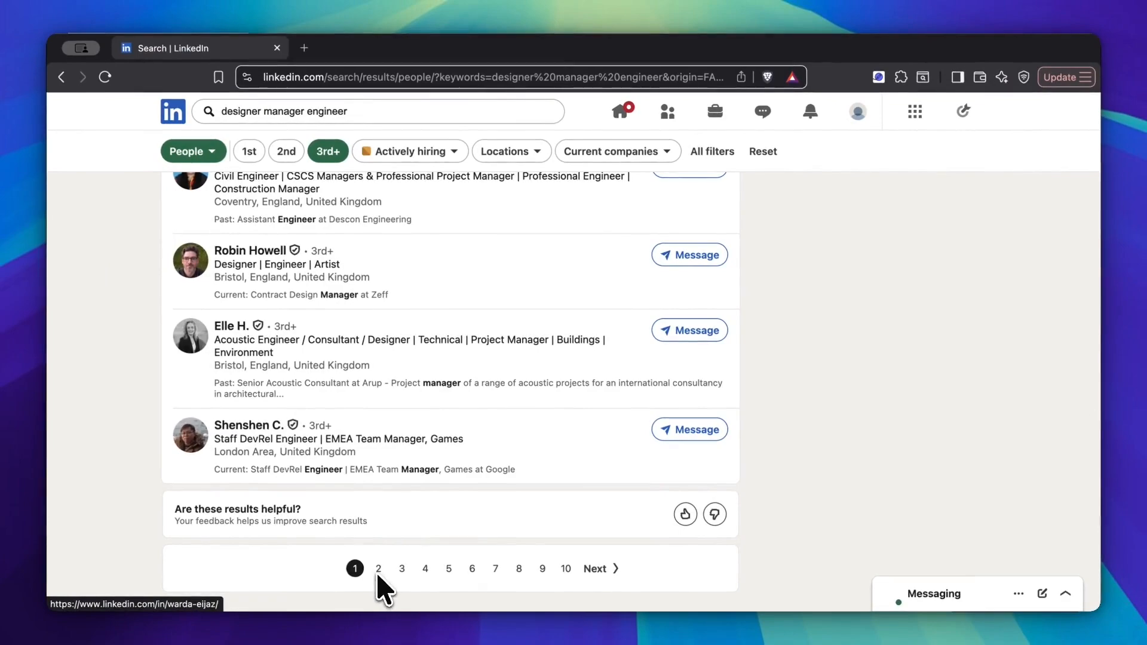
{"action": "scroll", "coordinate": [263, 455], "scroll_direction": "up", "scroll_amount": 5}
{"action": "scroll", "coordinate": [279, 395], "scroll_direction": "up", "scroll_amount": 4}
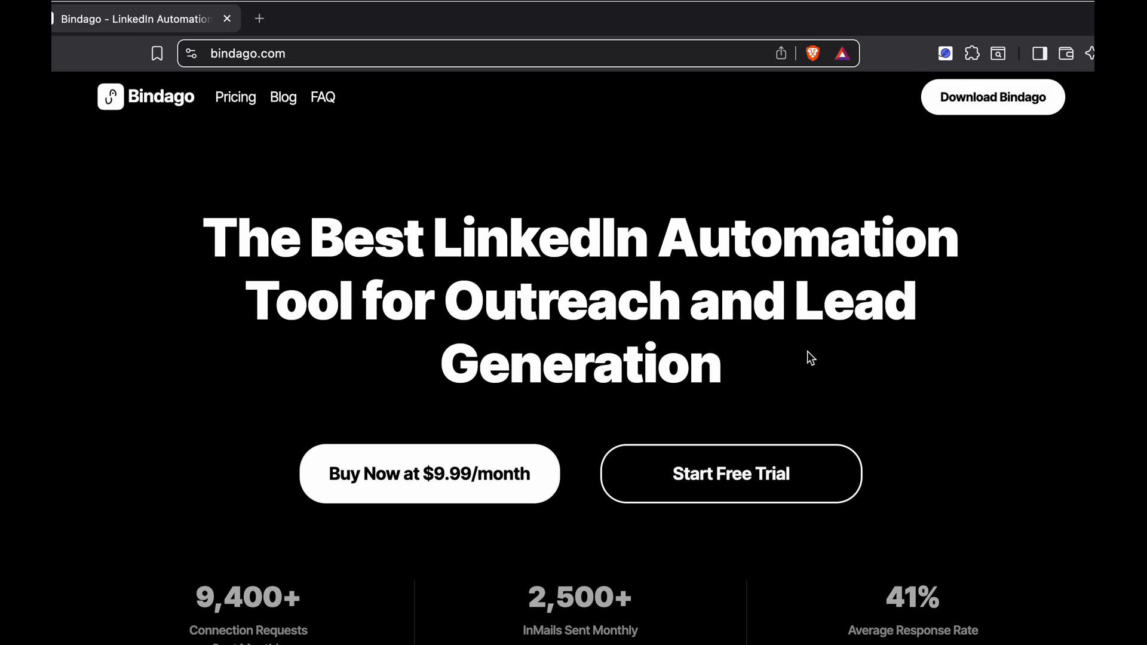
View the operating system download options on the Bindago website and close them.
{"action": "left_click", "coordinate": [979, 110]}
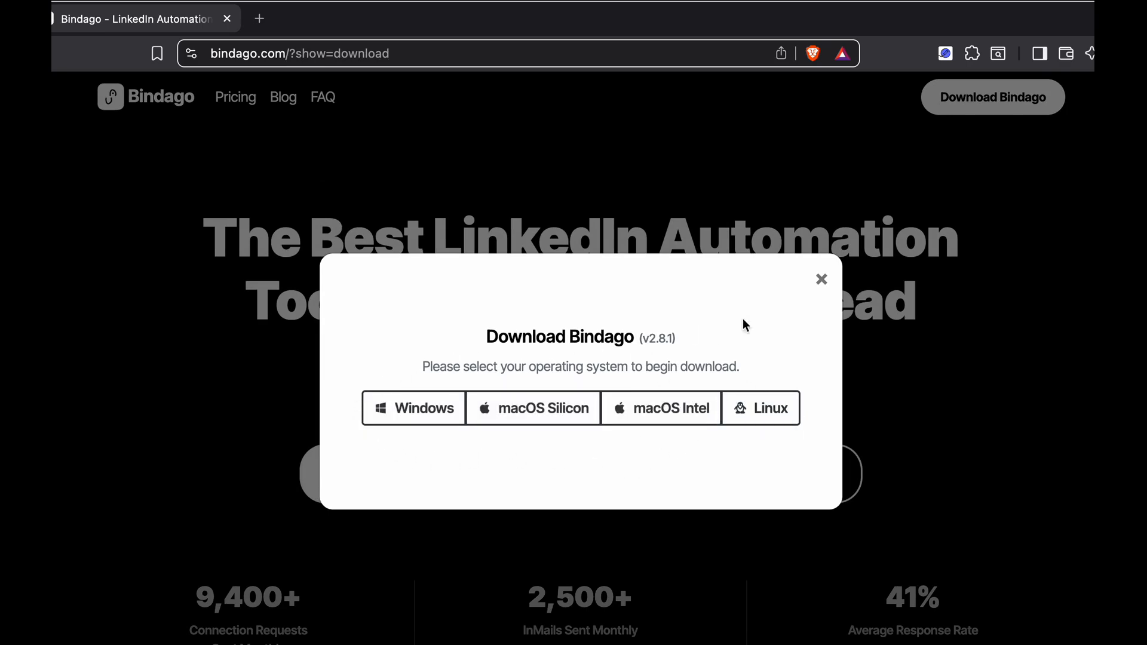
{"action": "left_click", "coordinate": [821, 280]}
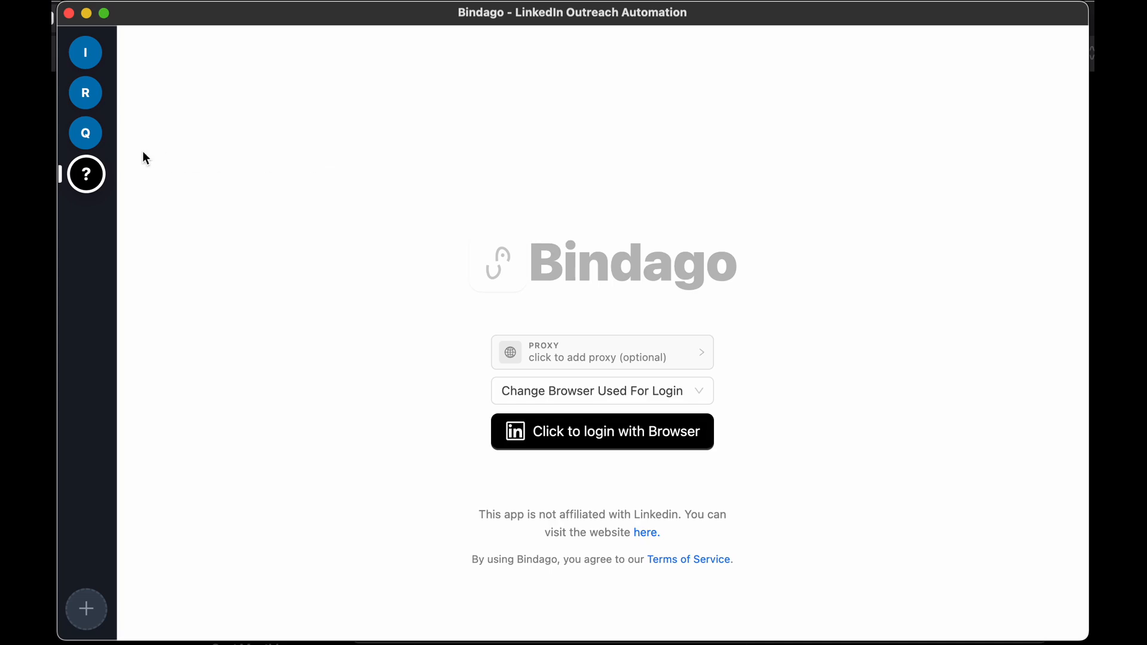
In the Bindago desktop app's Q account, set the InMails automation to send to the Potential Customers lead list.
{"action": "left_click", "coordinate": [93, 144]}
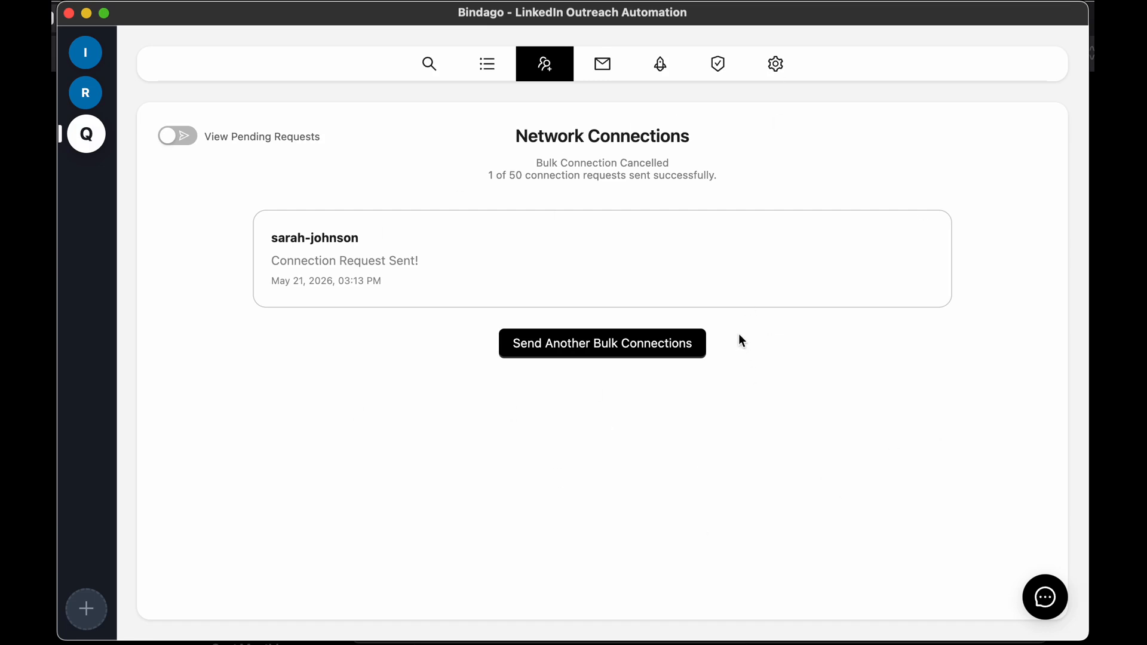
{"action": "left_click", "coordinate": [605, 66]}
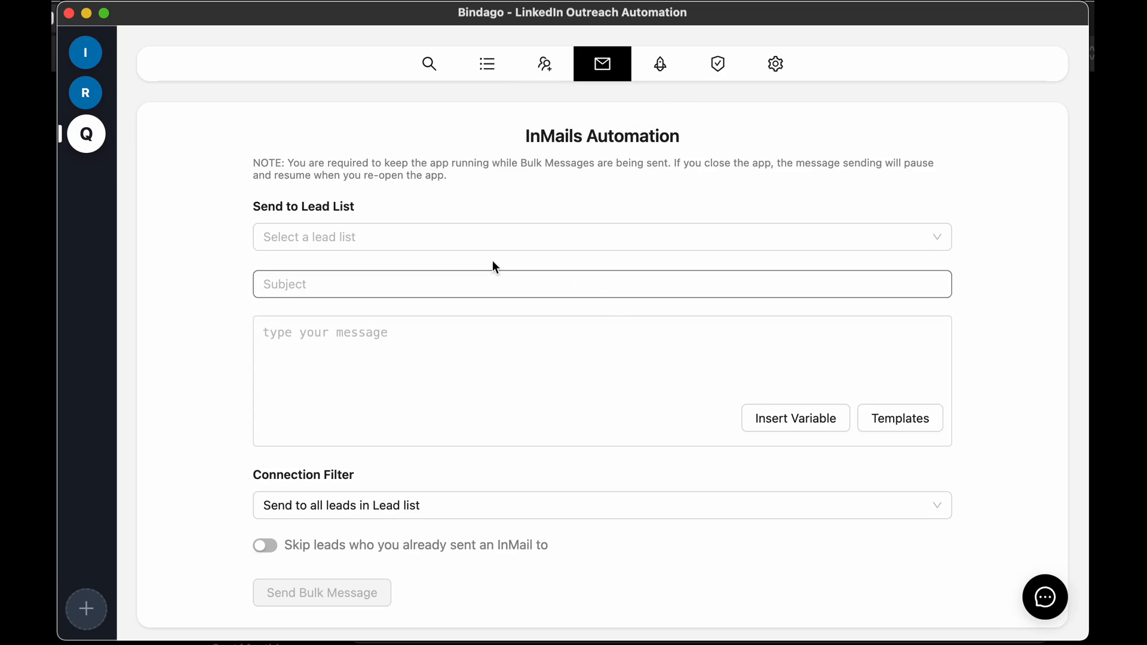
{"action": "left_click", "coordinate": [459, 251]}
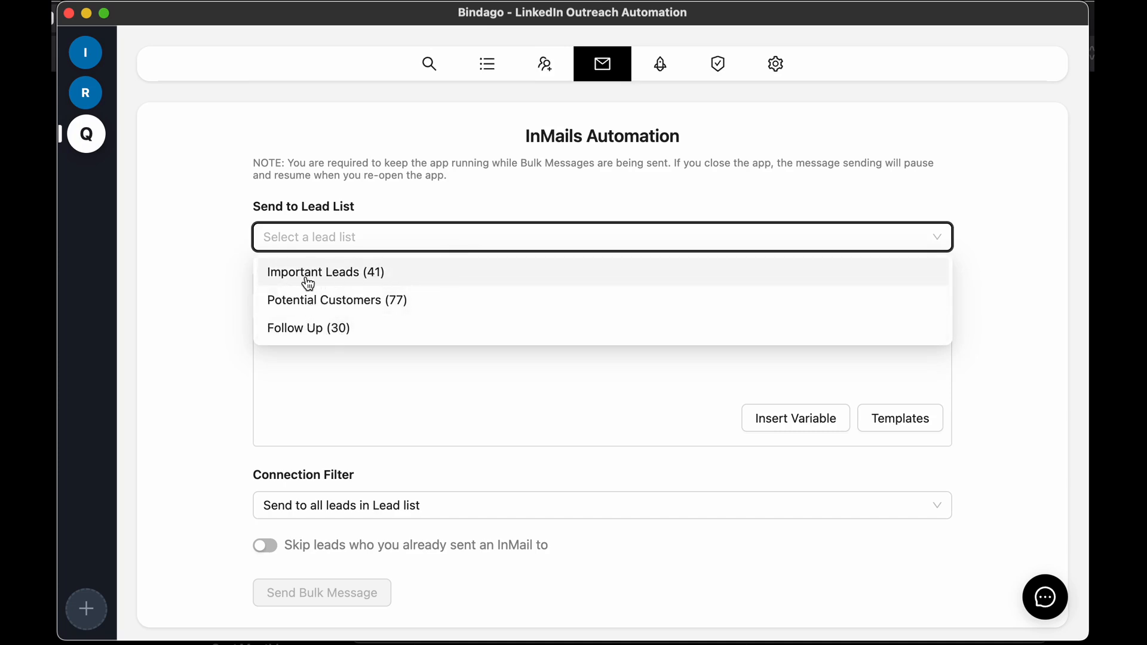
{"action": "left_click", "coordinate": [376, 301]}
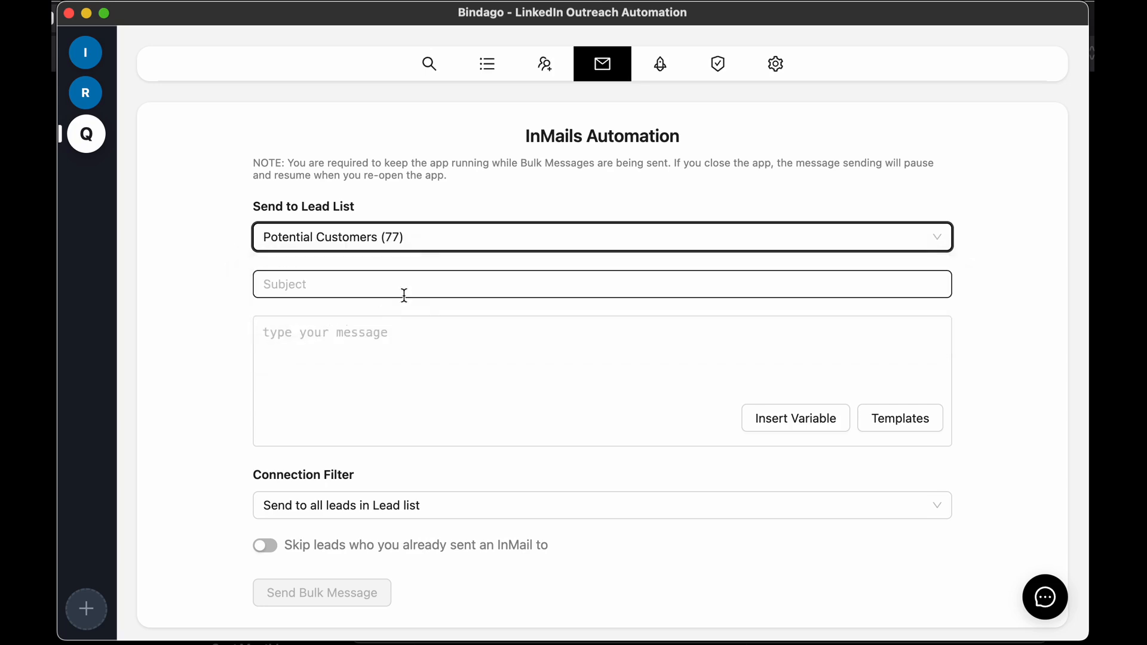
Enter "Are You Recruiting" as the subject of the InMail.
{"action": "left_click", "coordinate": [366, 281]}
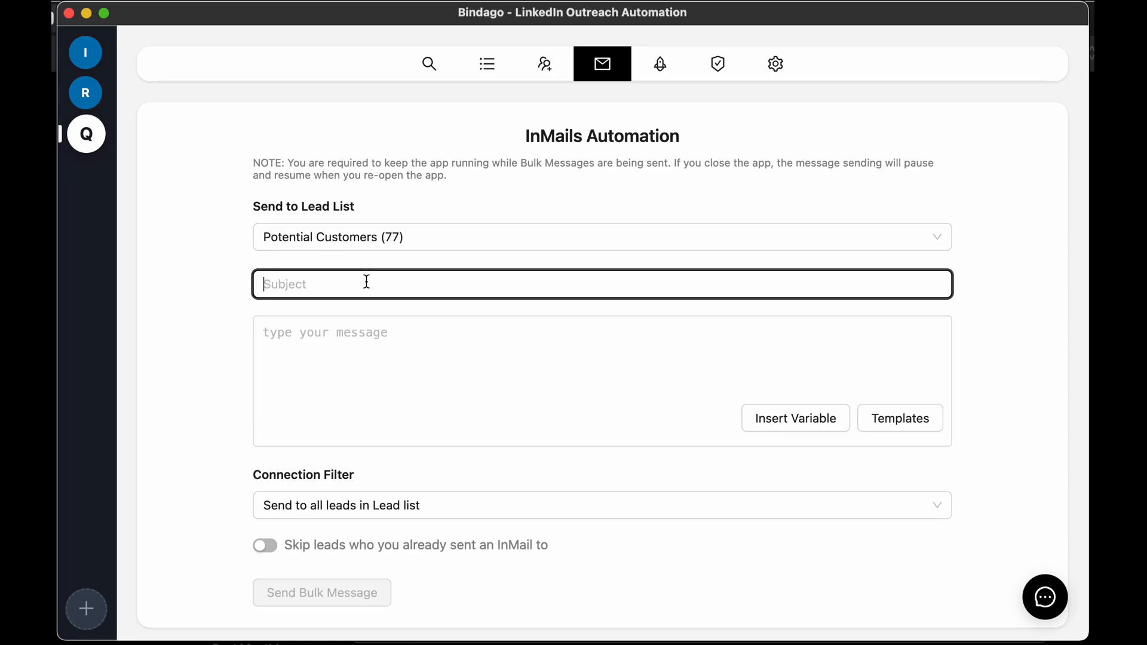
{"action": "type", "text": "Are you Recruiting"}
{"action": "left_click", "coordinate": [291, 284]}
{"action": "key", "text": "BackSpace"}
{"action": "type", "text": "Y"}
Start the message body with the greeting "Hello" followed by the First Name variable.
{"action": "left_click", "coordinate": [448, 361]}
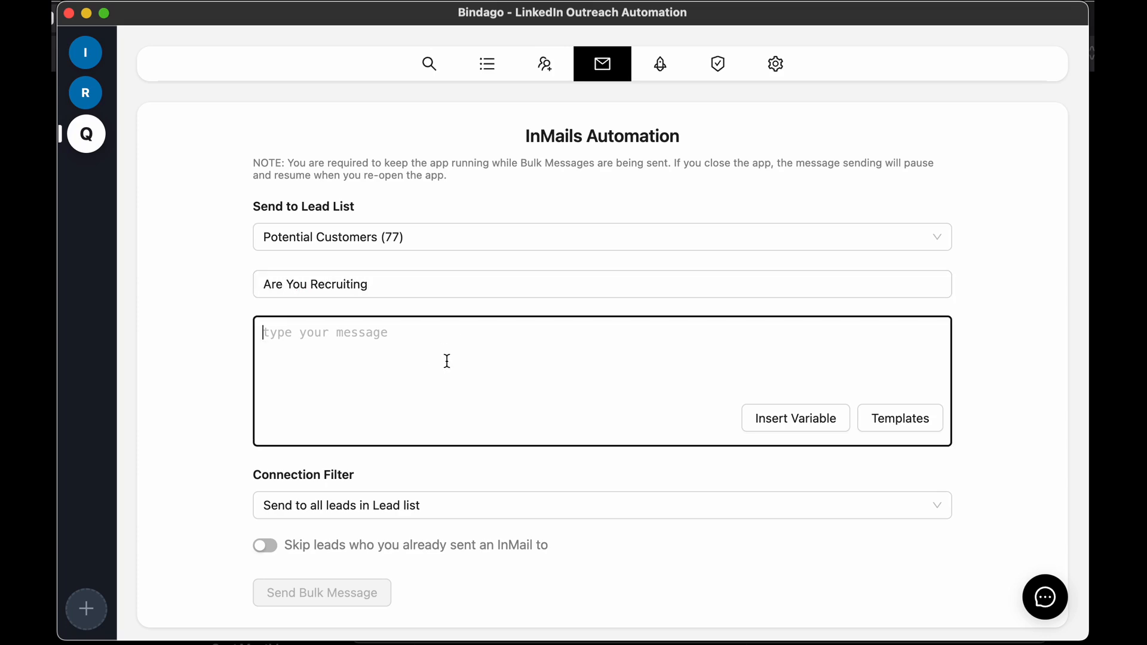
{"action": "type", "text": "Hello"}
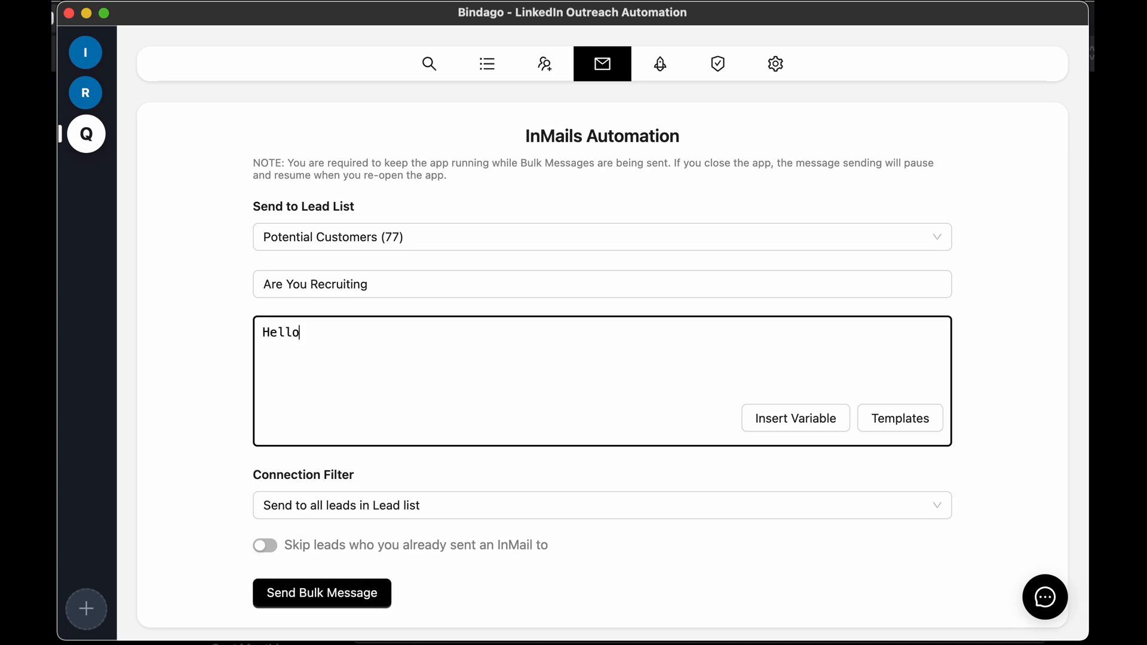
{"action": "left_click", "coordinate": [812, 425]}
{"action": "left_click", "coordinate": [807, 223]}
Continue the message after the greeting with ", I am writing to inquire about your company's recruitment needs.".
{"action": "type", "text": ", I am w"}
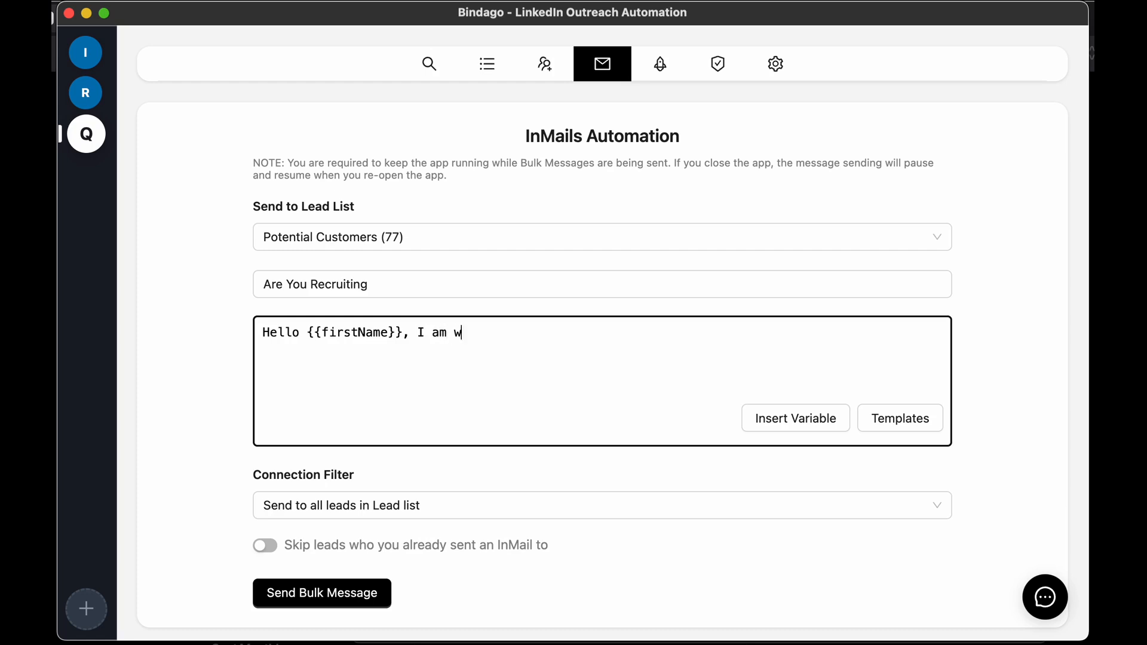
{"action": "type", "text": "rting t"}
{"action": "key", "text": "BackSpace"}
{"action": "key", "text": "BackSpace"}
{"action": "key", "text": "BackSpace"}
{"action": "key", "text": "BackSpace"}
{"action": "key", "text": "BackSpace"}
{"action": "key", "text": "BackSpace"}
{"action": "type", "text": "iting inw"}
{"action": "key", "text": "BackSpace"}
{"action": "key", "text": "BackSpace"}
{"action": "key", "text": "BackSpace"}
{"action": "type", "text": "to inqu"}
{"action": "type", "text": "ire about your"}
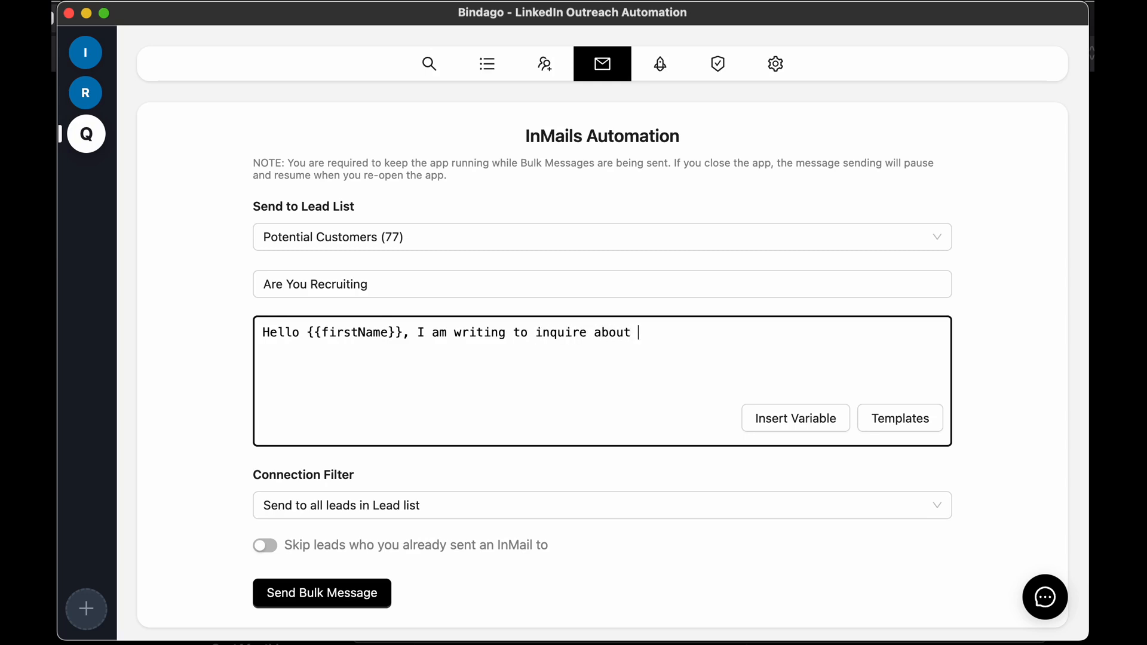
{"action": "type", "text": " compan"}
{"action": "type", "text": "y's recru"}
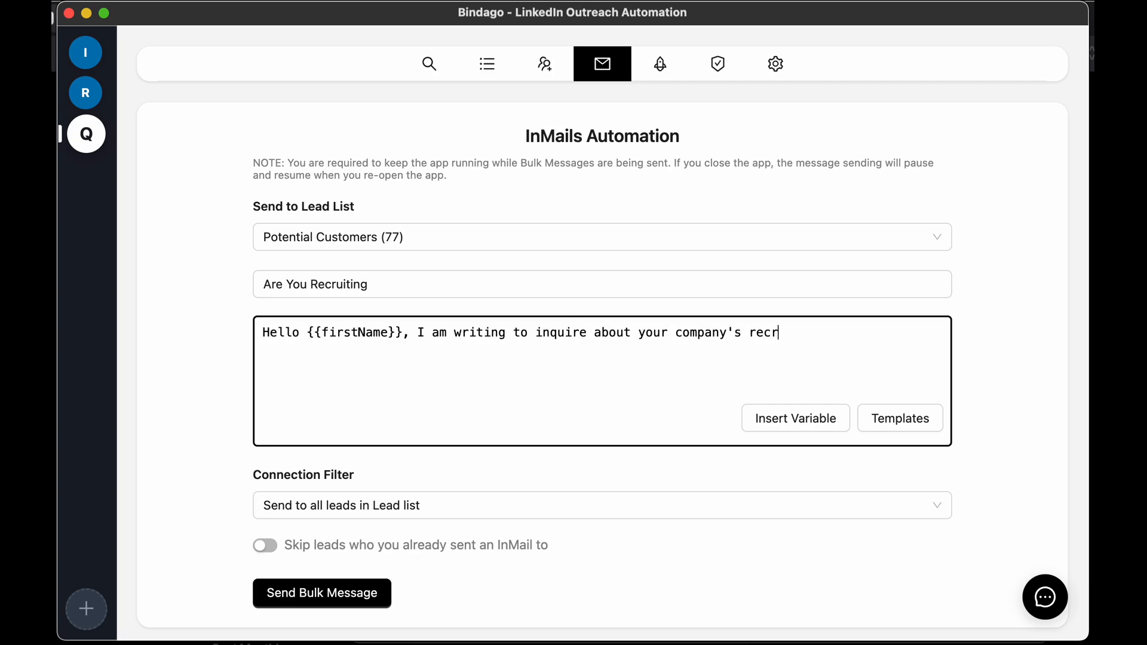
{"action": "type", "text": "iuot"}
{"action": "key", "text": "BackSpace"}
{"action": "key", "text": "BackSpace"}
{"action": "type", "text": "uitment needs."}
Review the personalization variables available for the message without inserting another one.
{"action": "left_click", "coordinate": [815, 428]}
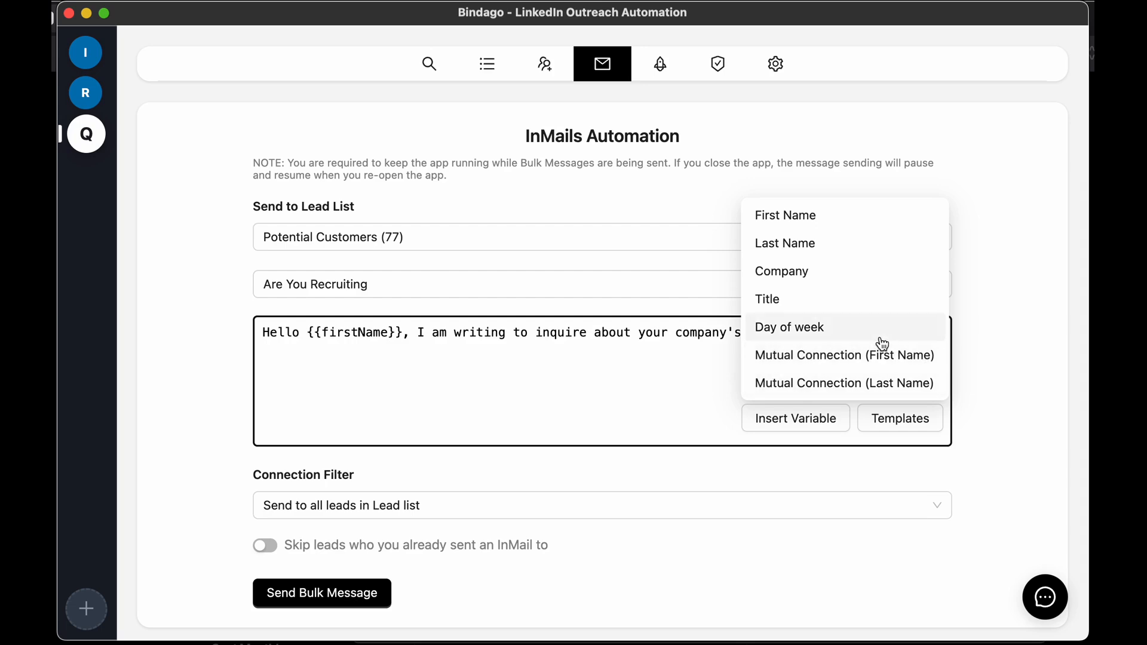
{"action": "left_click", "coordinate": [654, 377]}
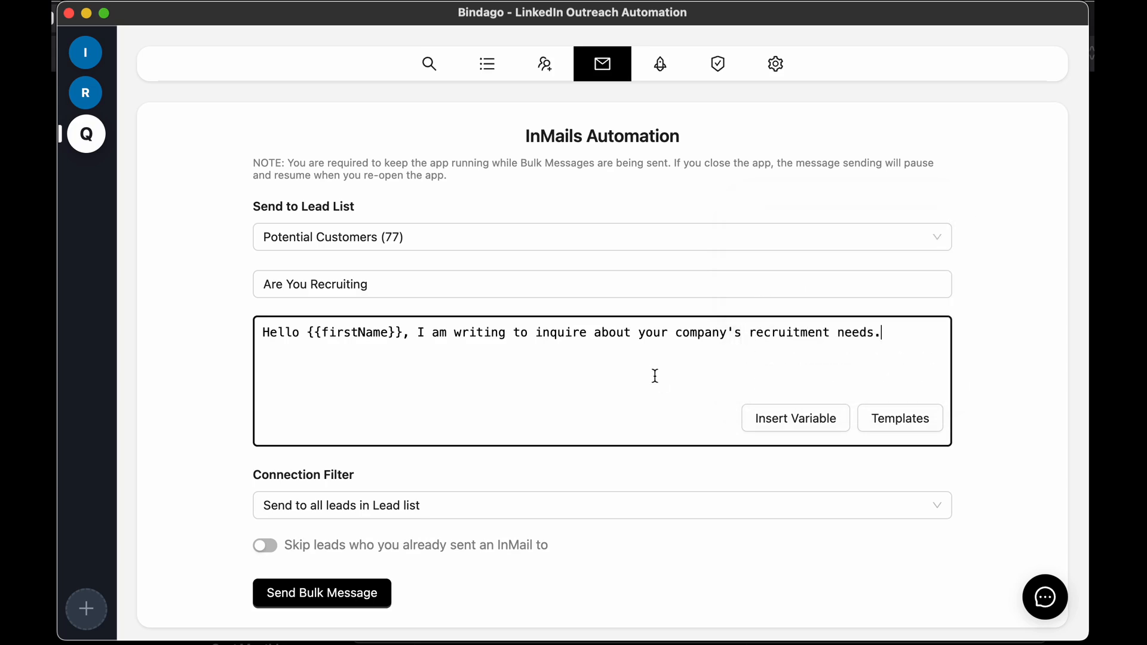
{"action": "left_click", "coordinate": [786, 421]}
Send the bulk InMail to all leads in the selected lead list.
{"action": "scroll", "coordinate": [464, 439], "scroll_direction": "down", "scroll_amount": 1}
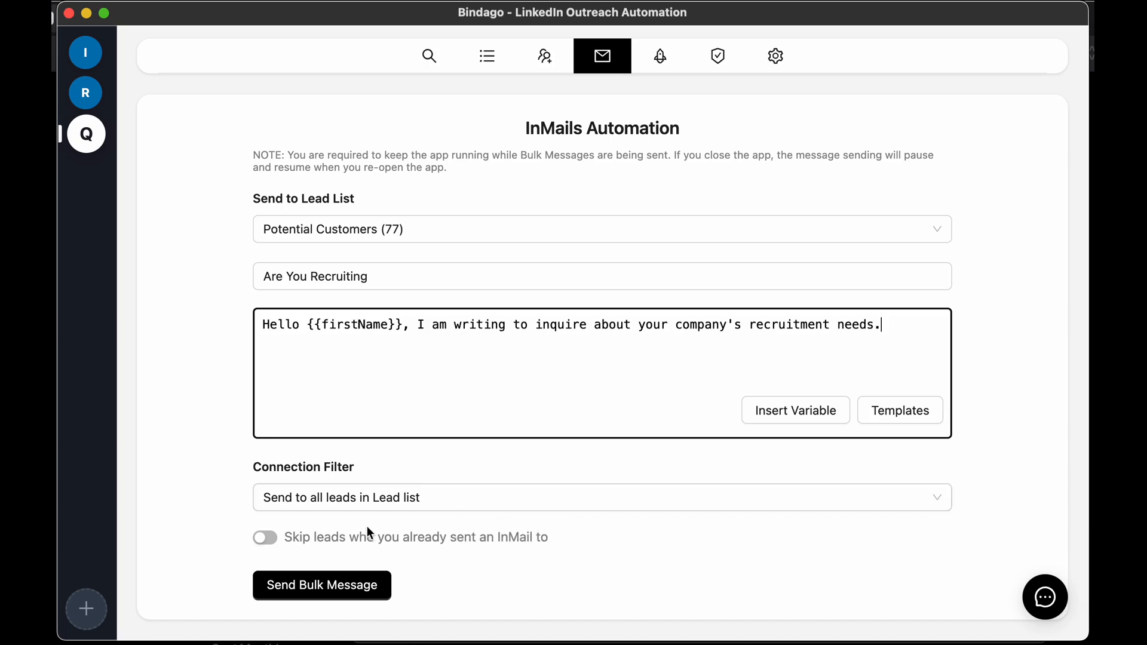
{"action": "left_click", "coordinate": [330, 594]}
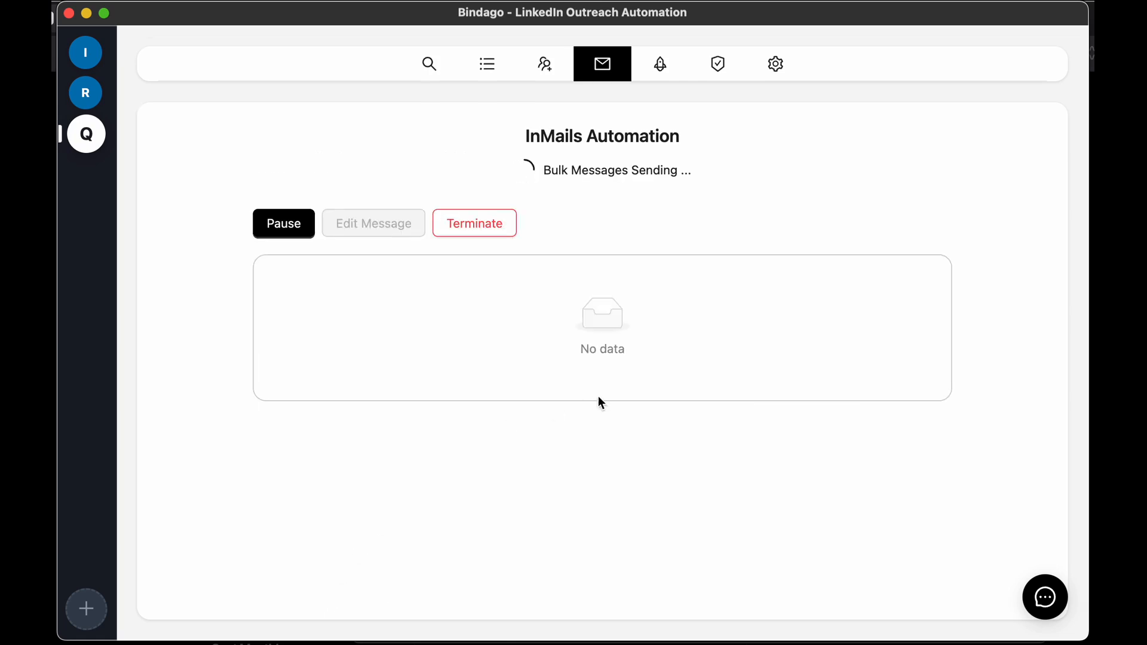